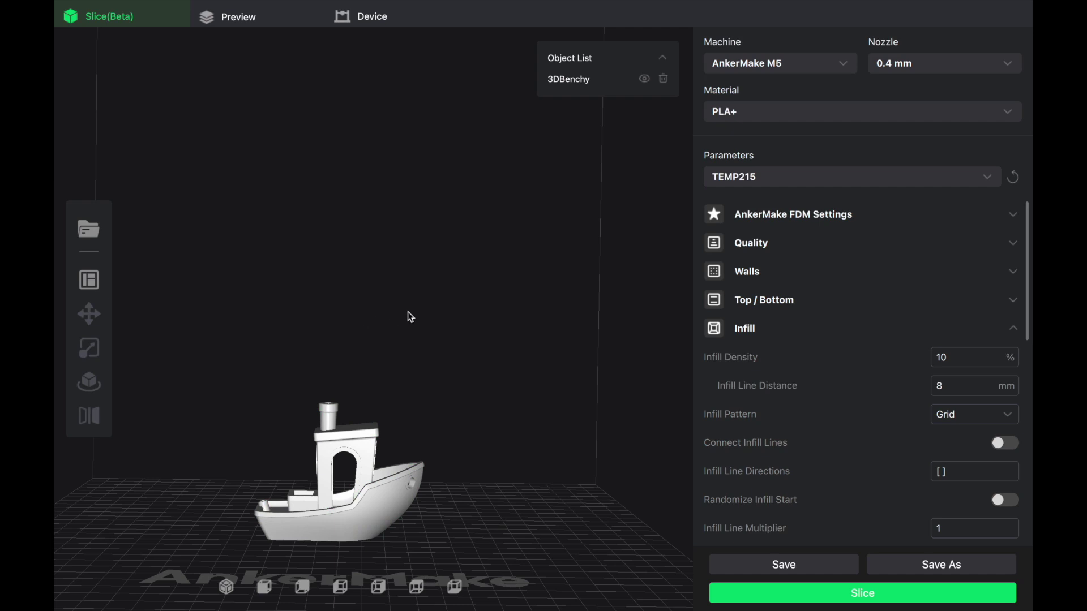
{"action": "scroll", "coordinate": [415, 289], "scroll_direction": "down", "scroll_amount": 2}
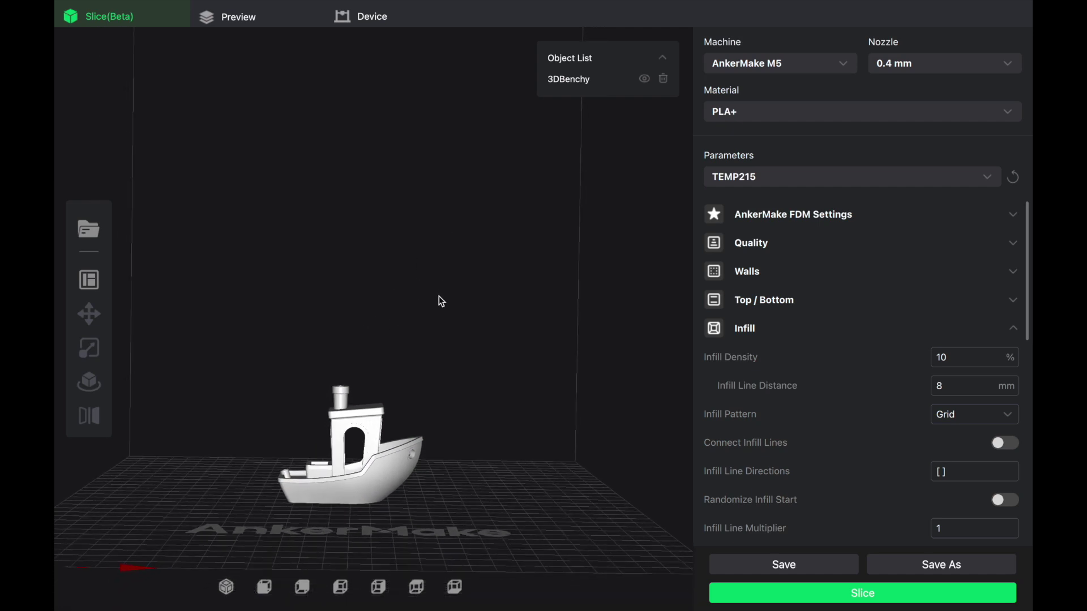
- Orbit the view around the 3DBenchy, select the boat and collapse the Infill section
{"action": "left_click_drag", "start_coordinate": [447, 328], "coordinate": [418, 341]}
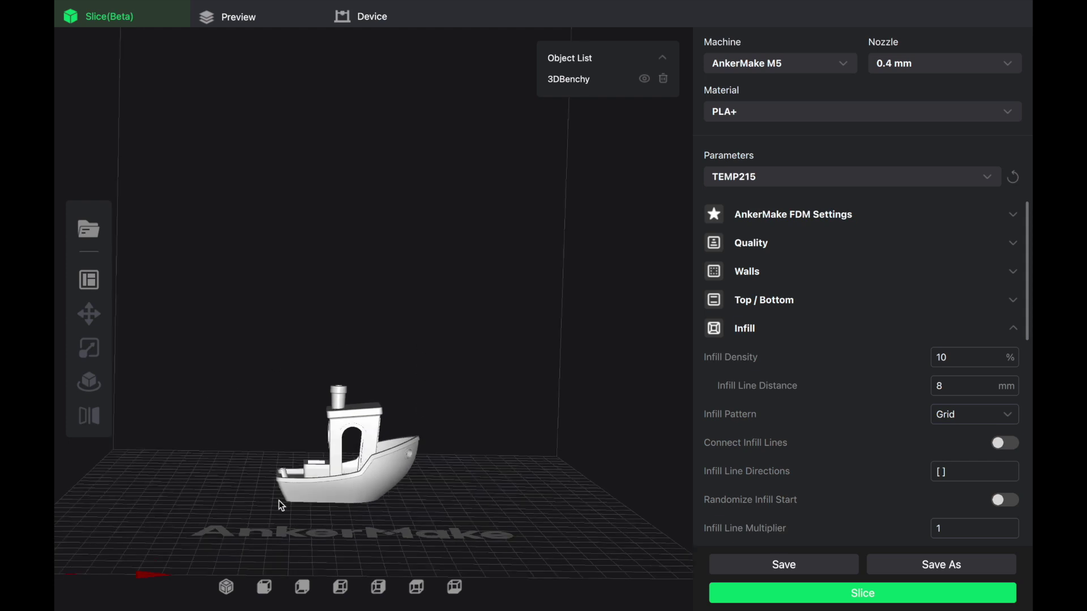
{"action": "left_click", "coordinate": [375, 461]}
{"action": "left_click", "coordinate": [561, 284]}
{"action": "left_click", "coordinate": [828, 333]}
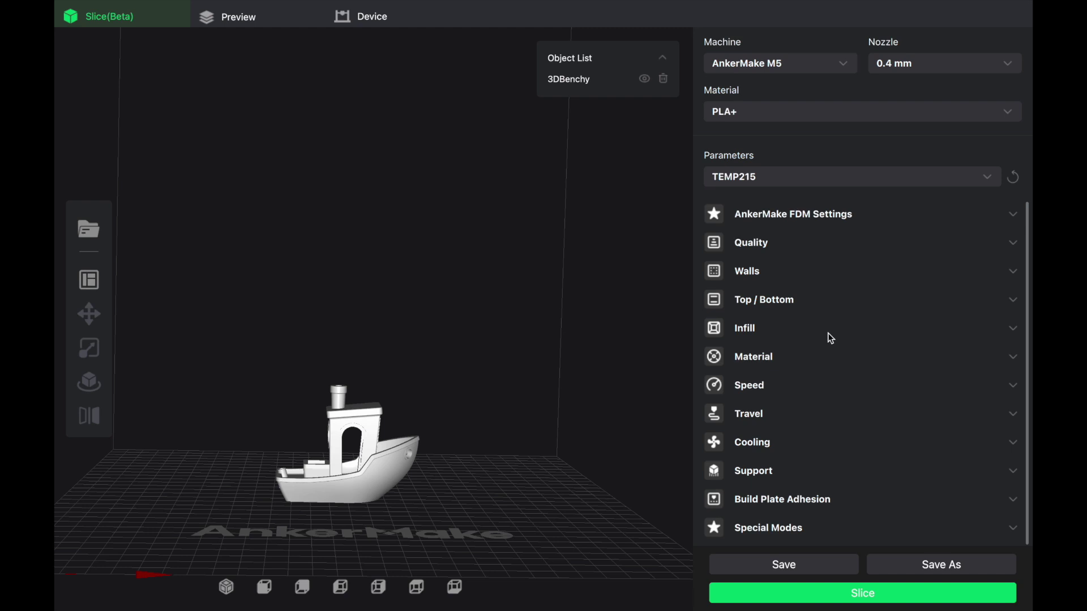
- Slice the 3DBenchy and preview only its lower layers with the layer slider
{"action": "left_click", "coordinate": [826, 594]}
{"action": "left_click", "coordinate": [829, 594]}
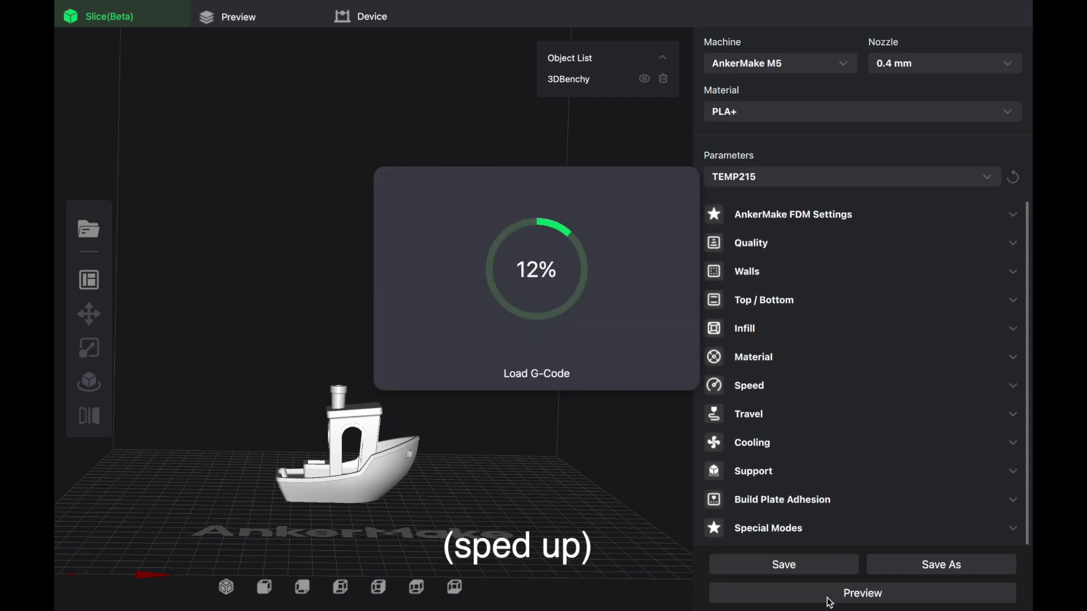
{"action": "mouse_move", "coordinate": [656, 208]}
{"action": "left_mouse_down"}
{"action": "mouse_move", "coordinate": [656, 345]}
{"action": "mouse_move", "coordinate": [636, 184]}
{"action": "left_mouse_up"}
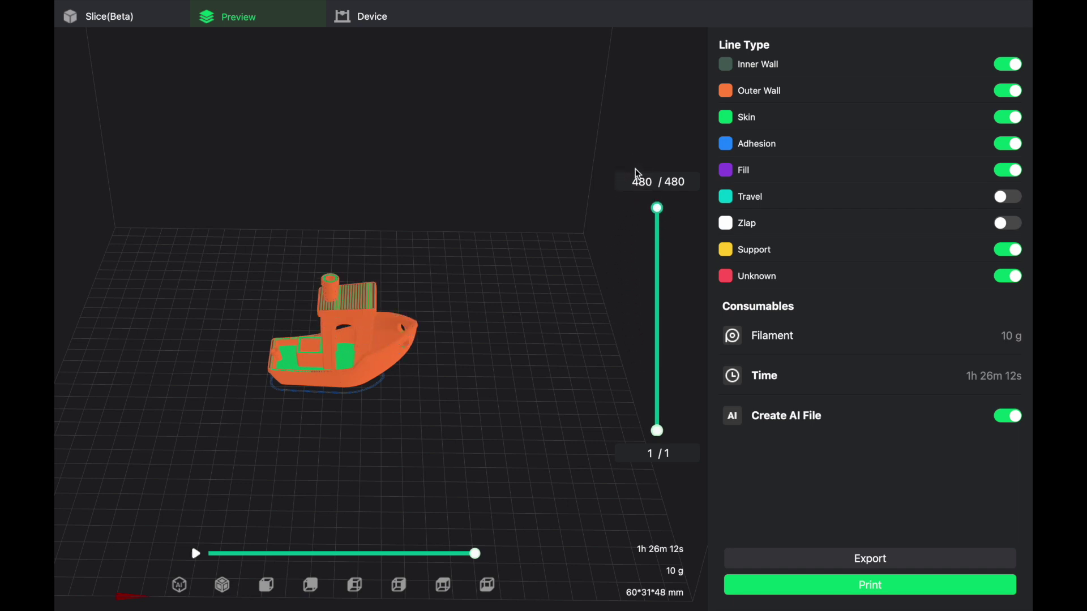
- Start a print to the Shh I'm extruding printer, then cancel back to the preview
{"action": "left_click", "coordinate": [738, 585]}
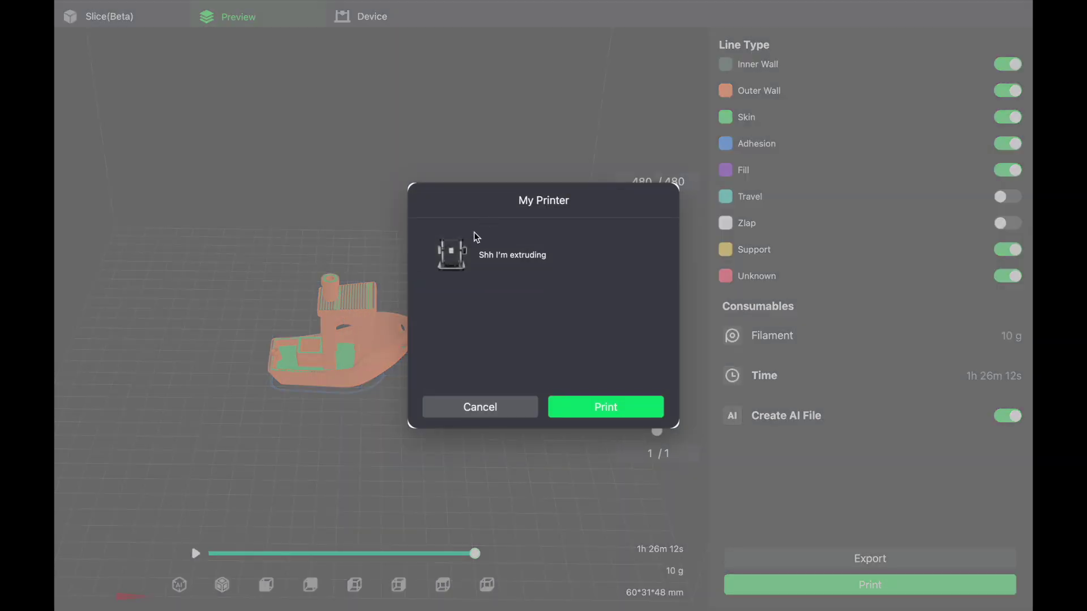
{"action": "left_click", "coordinate": [475, 241]}
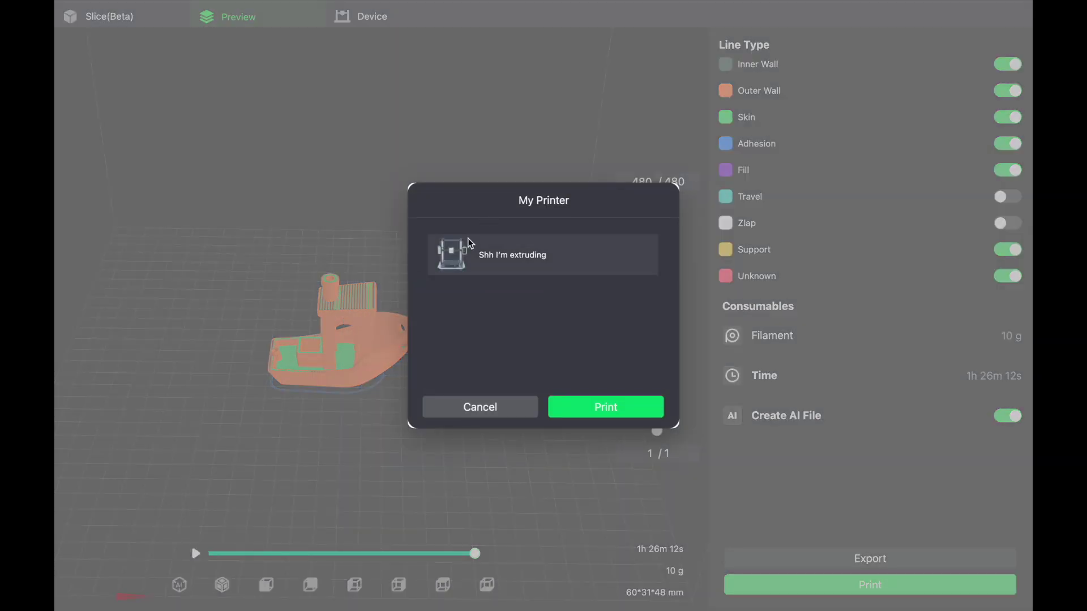
{"action": "left_click", "coordinate": [513, 414]}
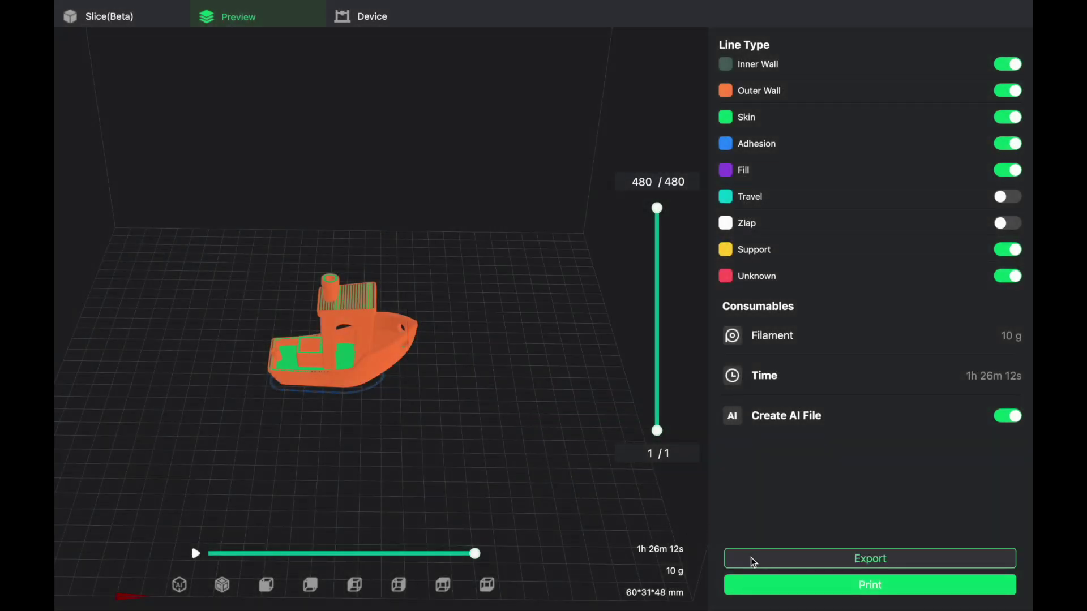
- Export the sliced file as '3DBenchy' into iCloud Drive's 3D Prints folder
{"action": "left_click", "coordinate": [751, 557]}
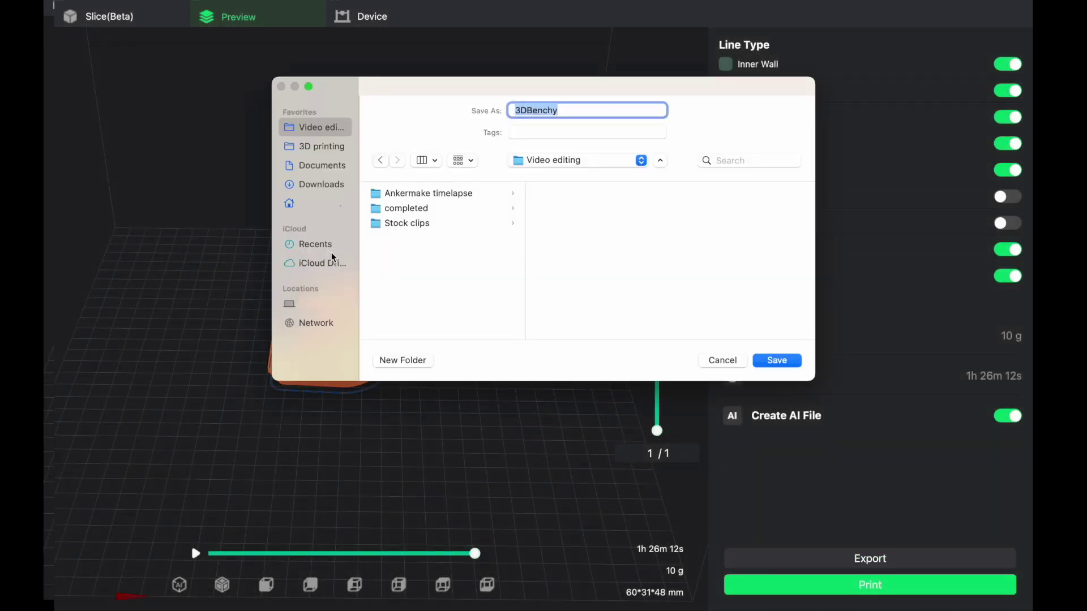
{"action": "left_click", "coordinate": [322, 265]}
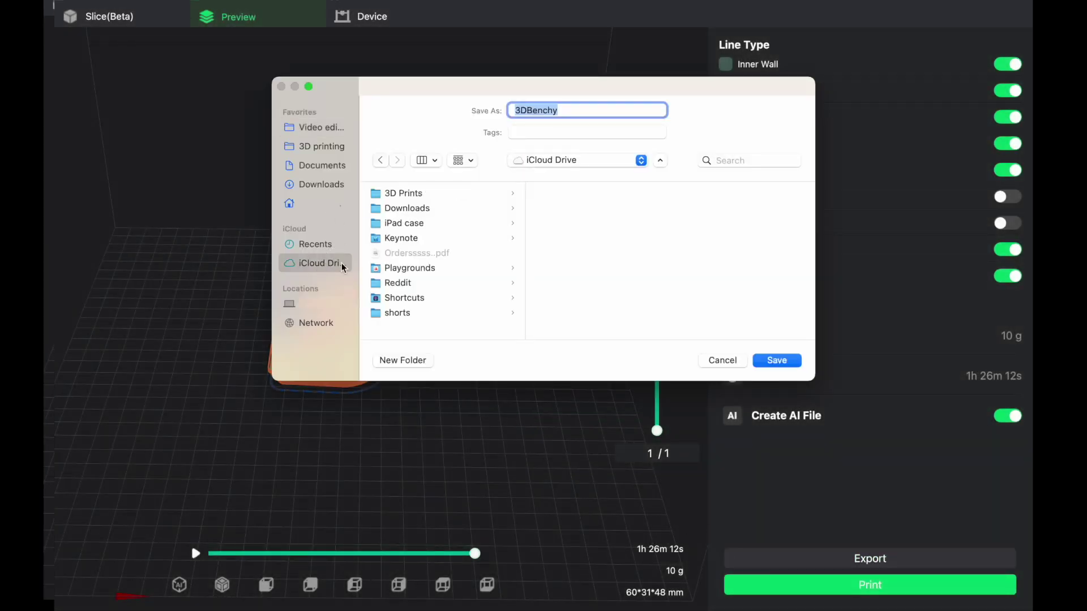
{"action": "left_click", "coordinate": [403, 194]}
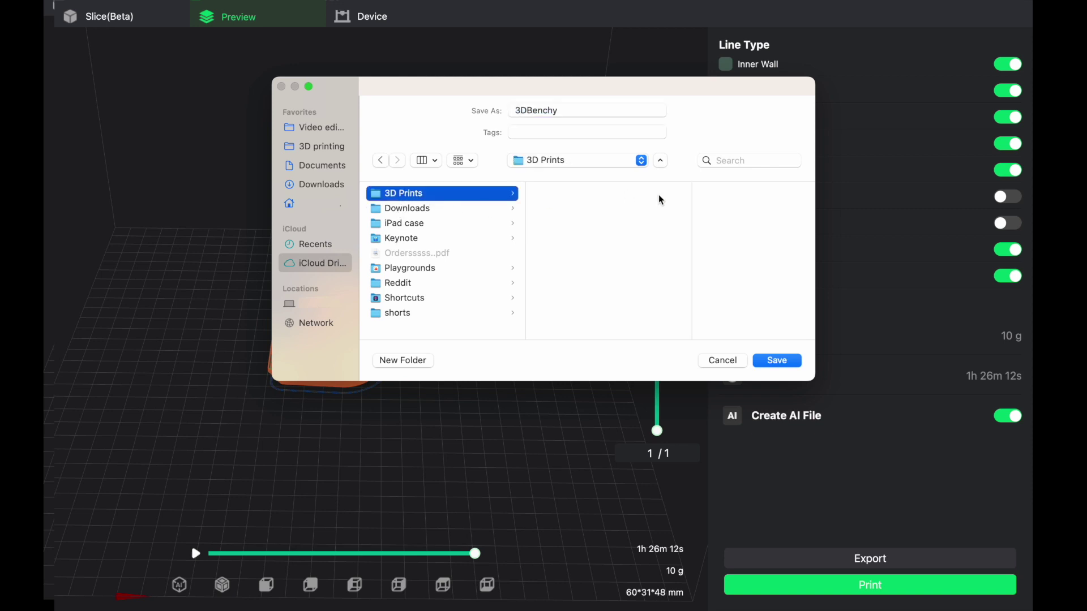
{"action": "left_click_drag", "start_coordinate": [573, 110], "coordinate": [486, 103]}
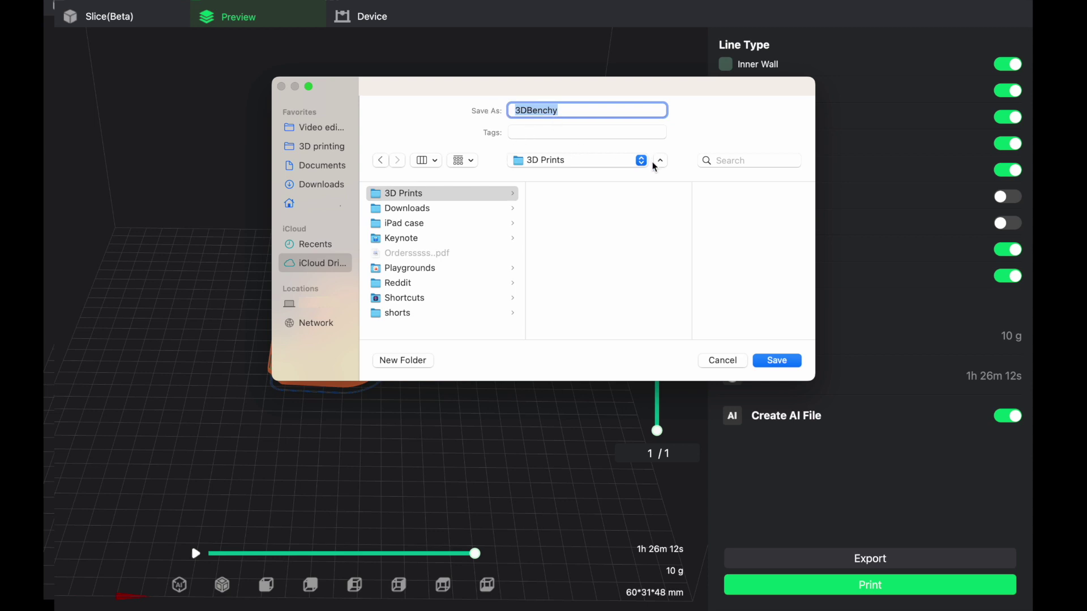
{"action": "left_click", "coordinate": [768, 363]}
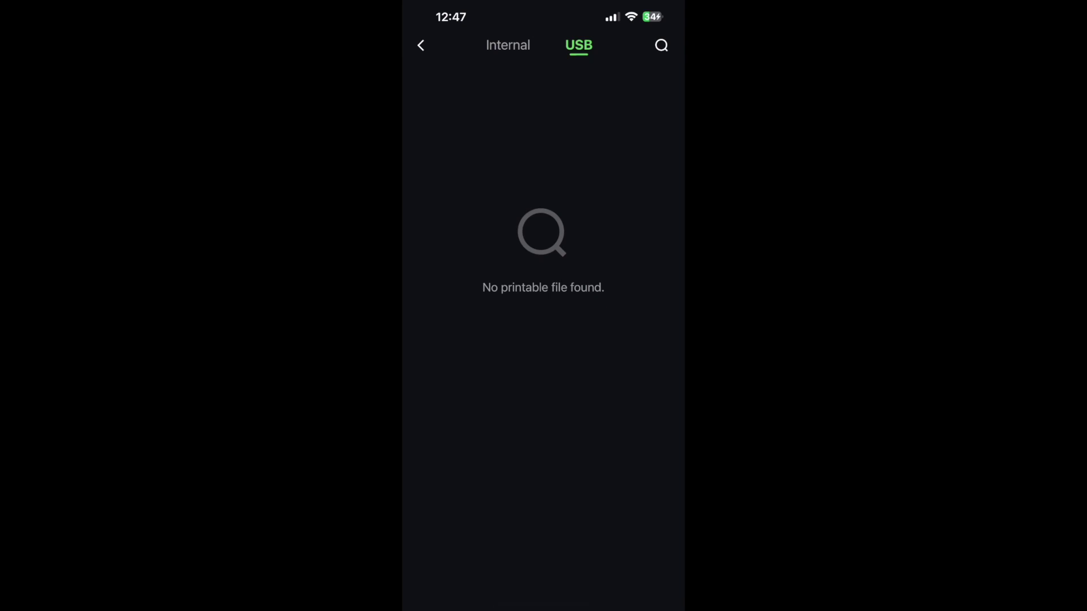
- View the printer's Internal storage files, then open the Jointed and Posable Frog model
{"action": "left_click", "coordinate": [507, 45]}
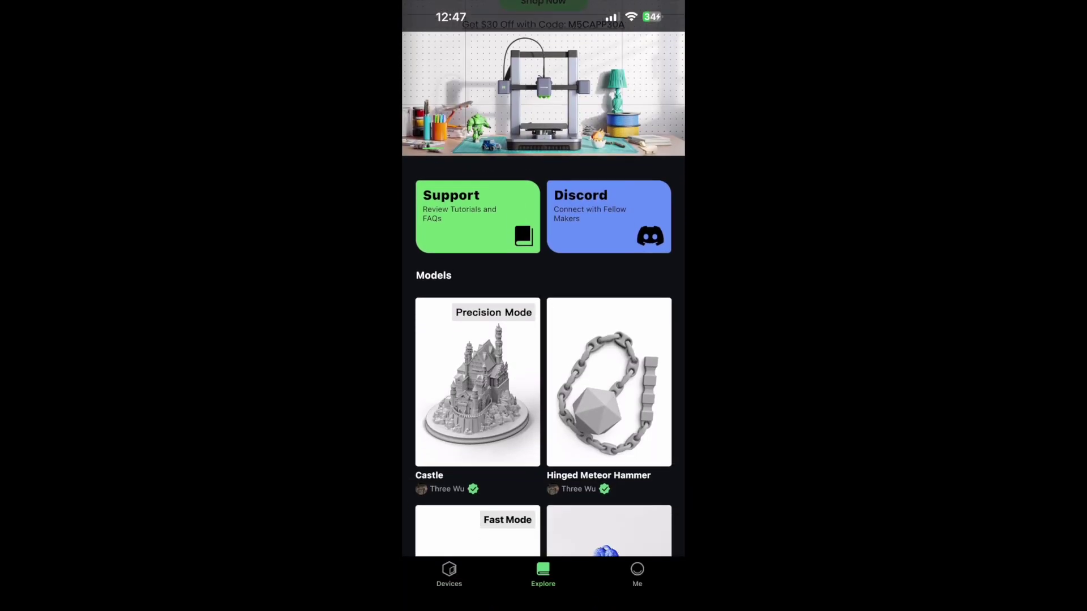
{"action": "scroll", "coordinate": [543, 340], "scroll_direction": "down", "scroll_amount": 2}
{"action": "scroll", "coordinate": [544, 341], "scroll_direction": "down", "scroll_amount": 3}
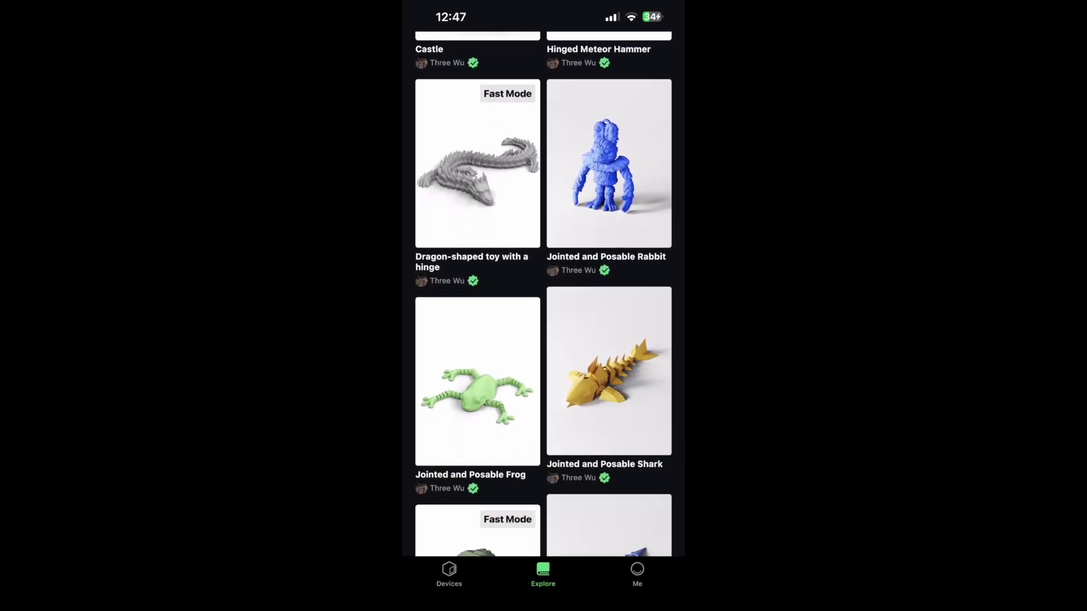
{"action": "left_click", "coordinate": [478, 382]}
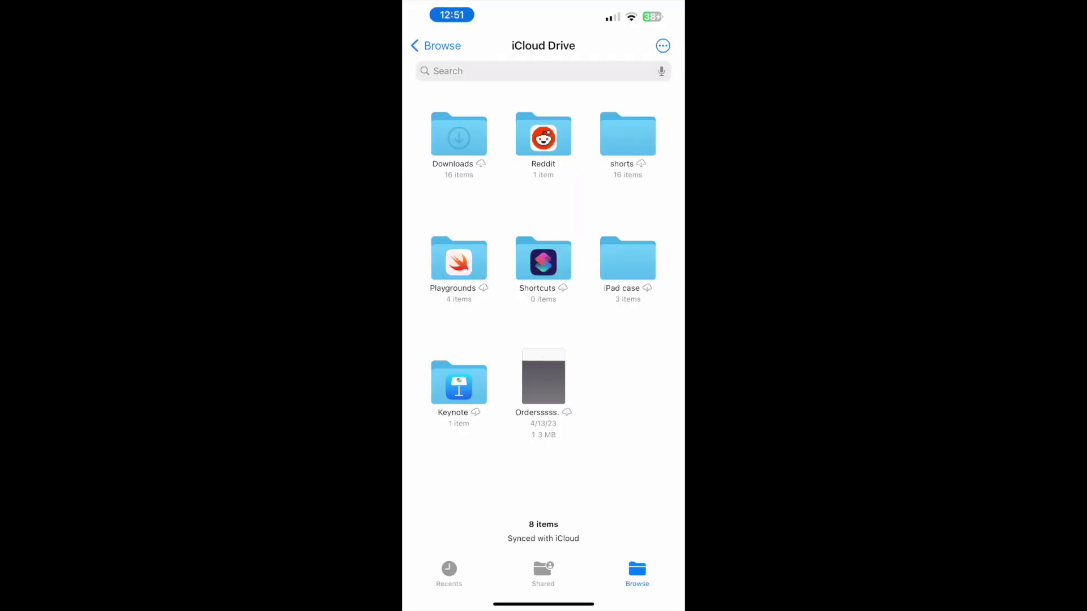
- Long-press empty space in iCloud Drive, then open the 3DBenchy file
{"action": "right_click", "coordinate": [625, 386]}
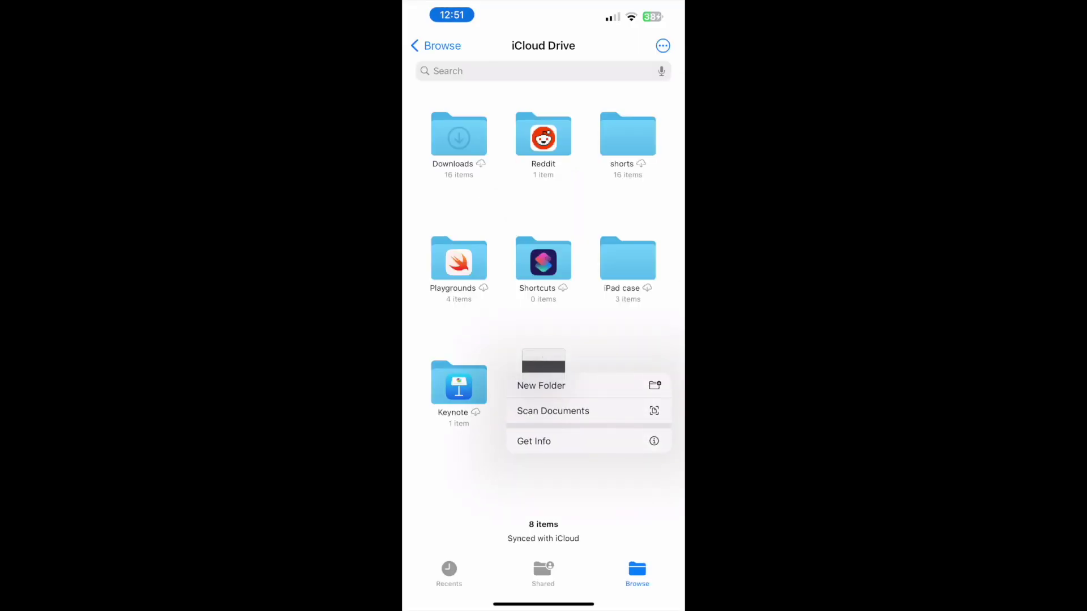
{"action": "left_click", "coordinate": [543, 493]}
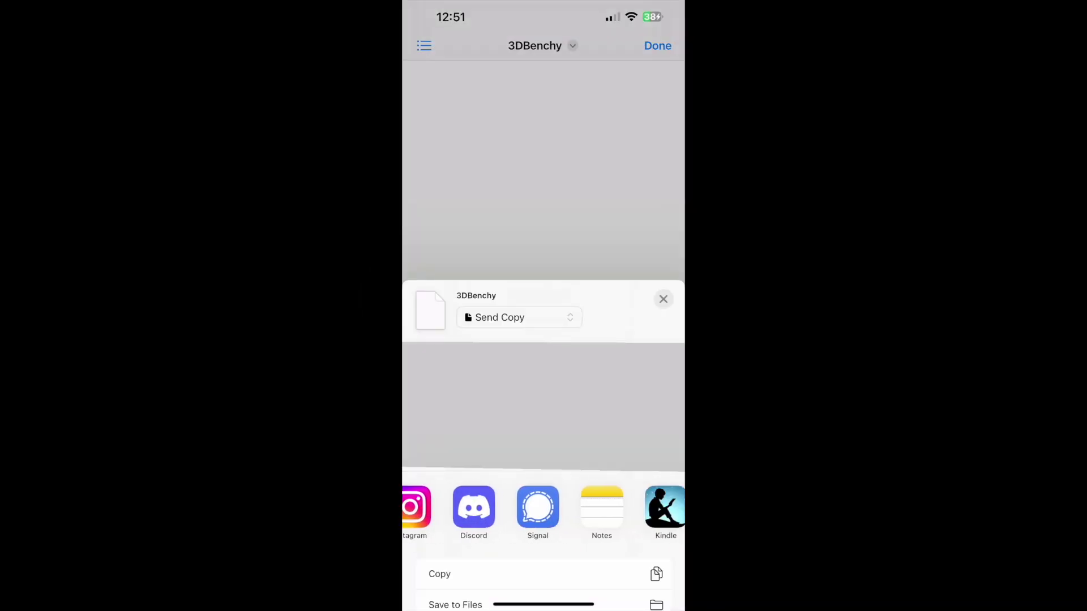
- Send 3DBenchy.acode to the AnkerMake app from the share sheet's app row
{"action": "left_click_drag", "start_coordinate": [629, 507], "coordinate": [510, 507]}
{"action": "left_click", "coordinate": [585, 507]}
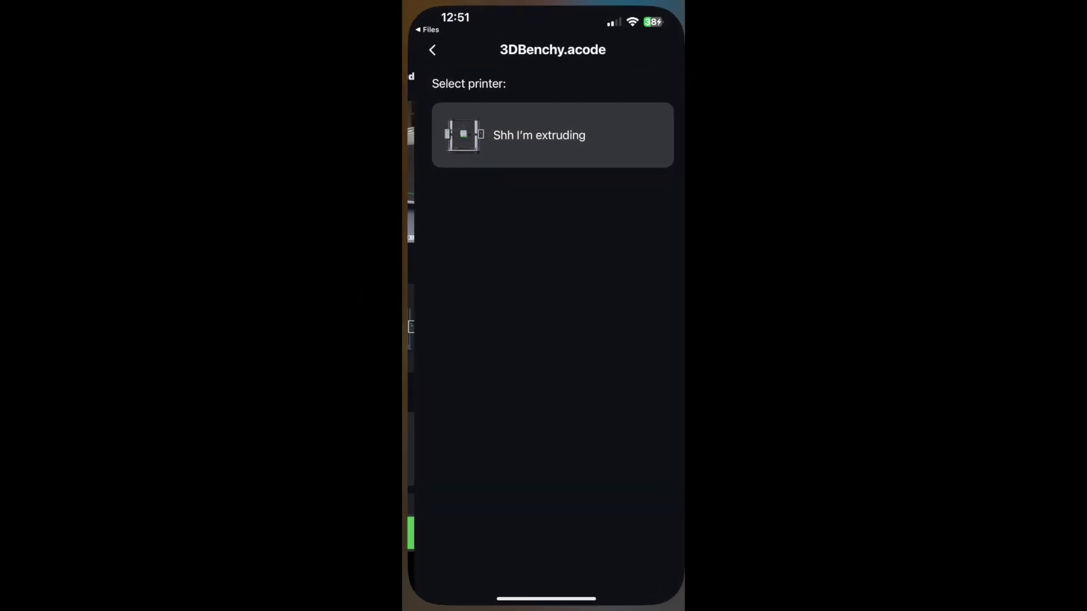